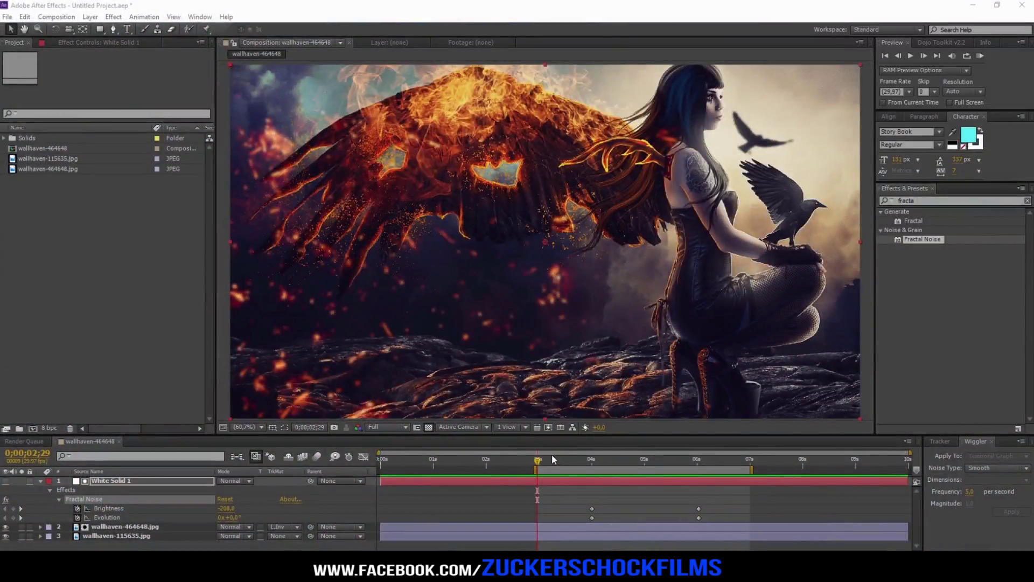
- Jump to the three-second mark and stop the transition preview
left_click(540, 461)
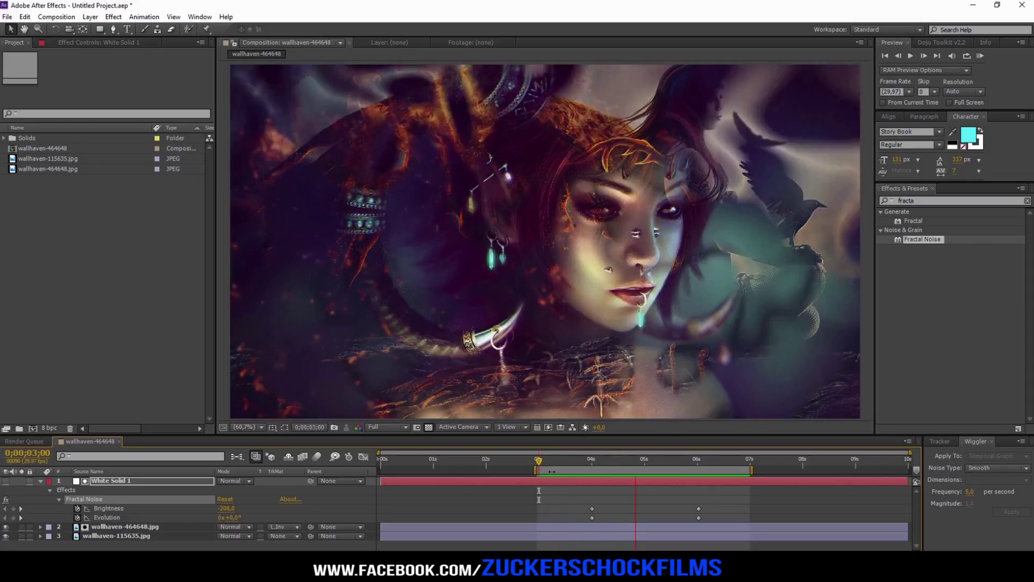
key("space")
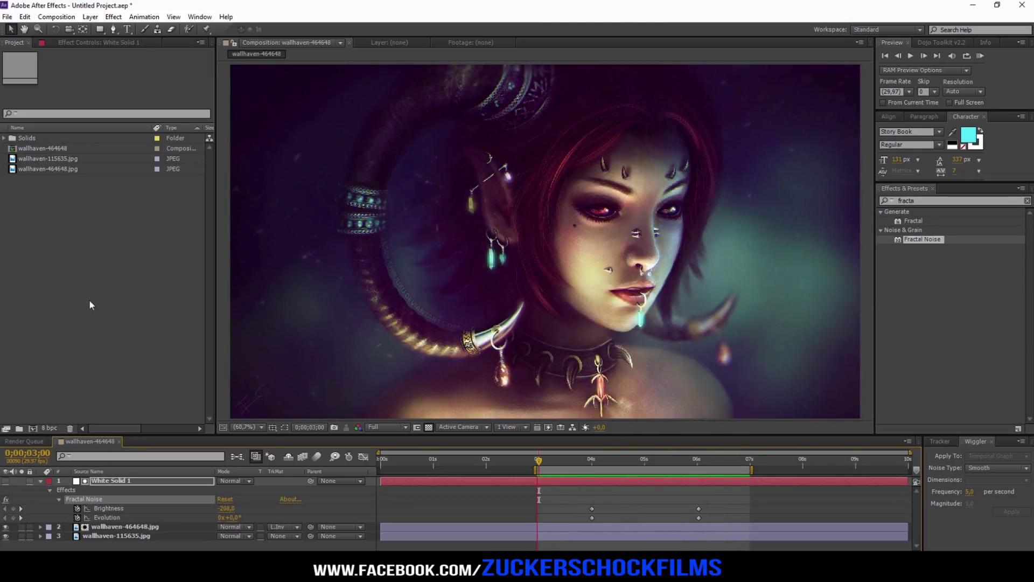
key("space")
- Create the TUTORIAL composition and add both wallhaven JPEGs as layers
left_click(56, 17)
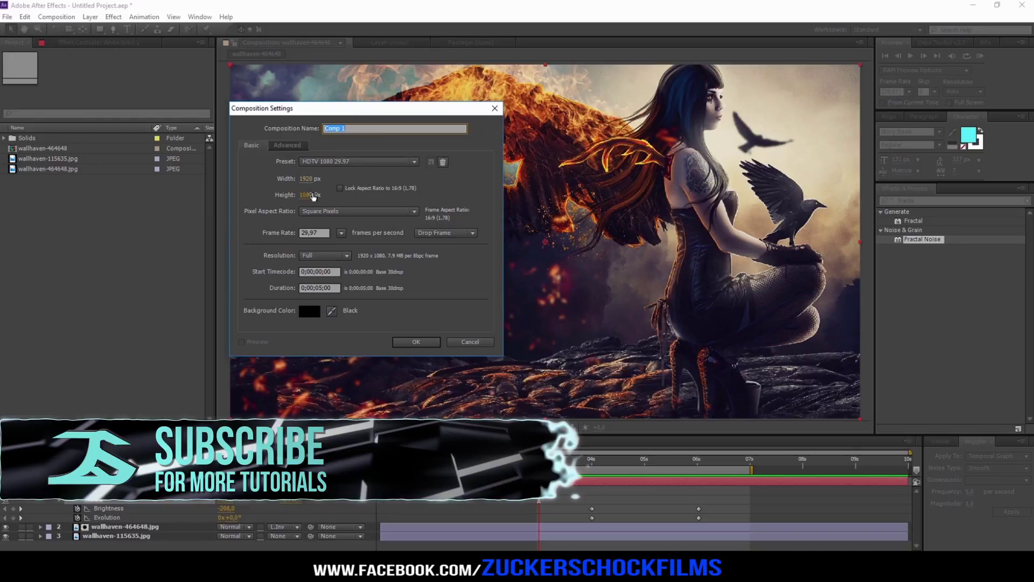
type("T")
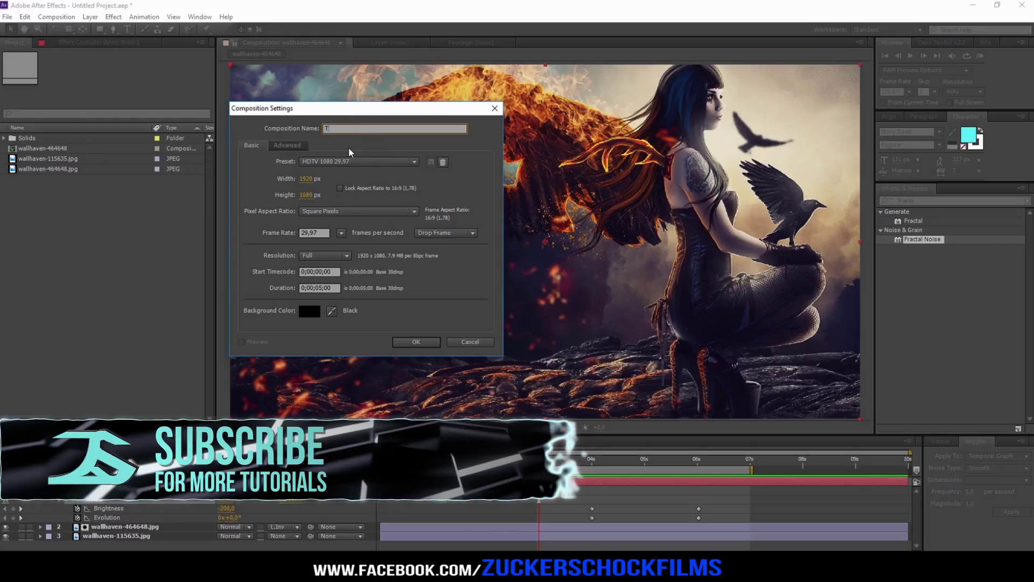
type("UTORIASL")
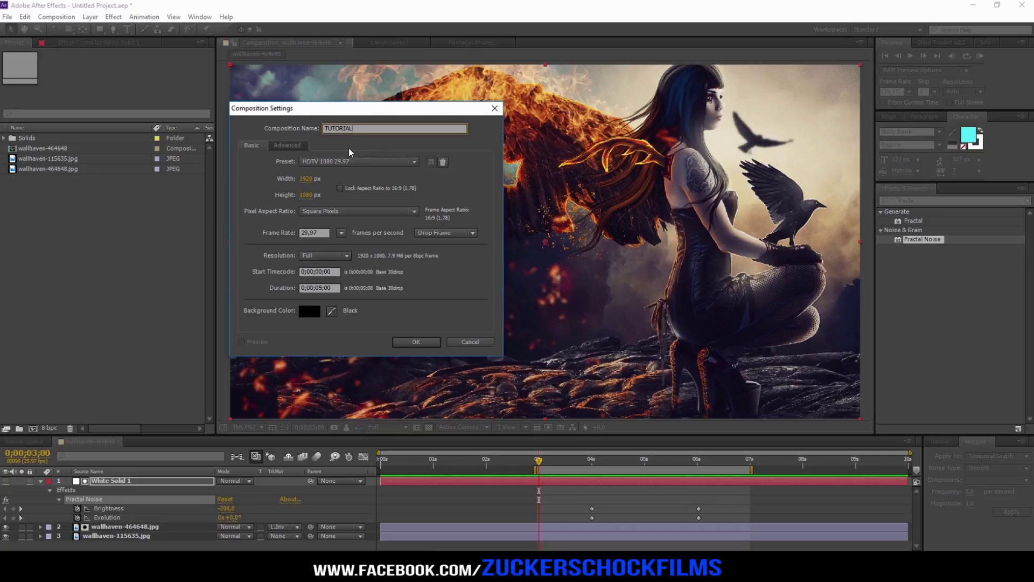
key("Return")
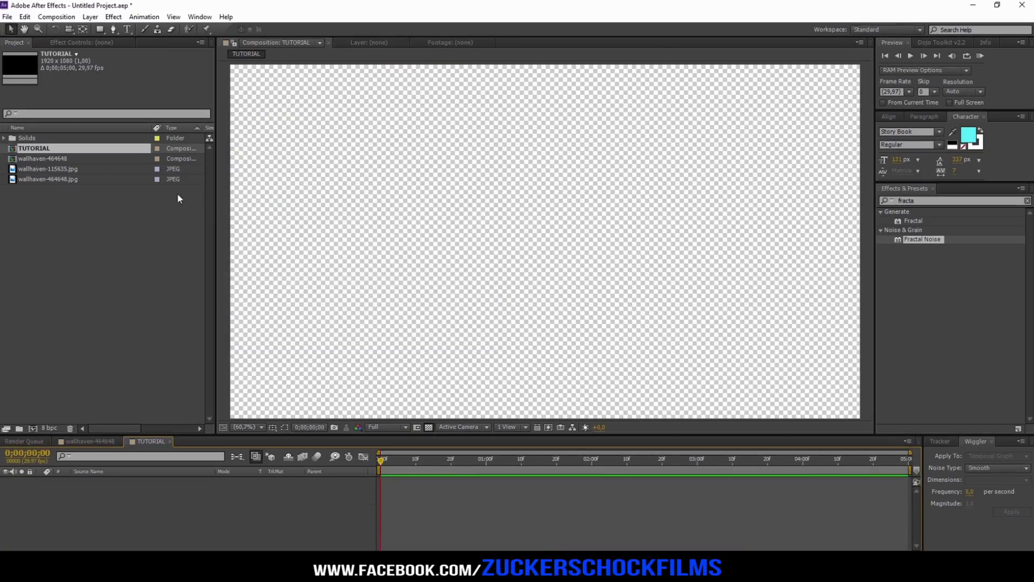
mouse_move(61, 206)
left_mouse_down()
mouse_move(34, 168)
mouse_move(96, 501)
left_mouse_up()
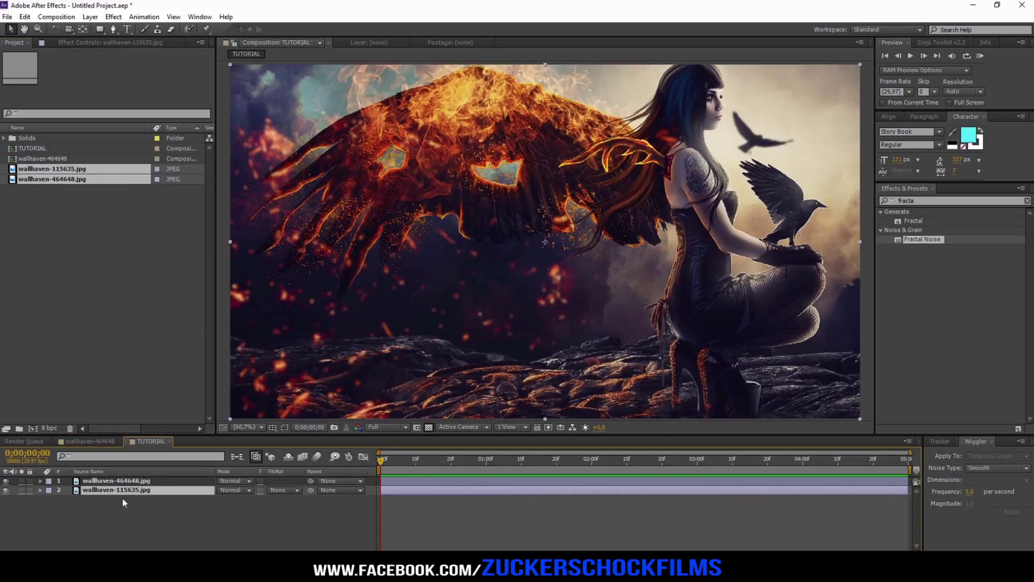
- Add a white solid named FRACTAL and move the playhead to about two seconds
right_click(175, 520)
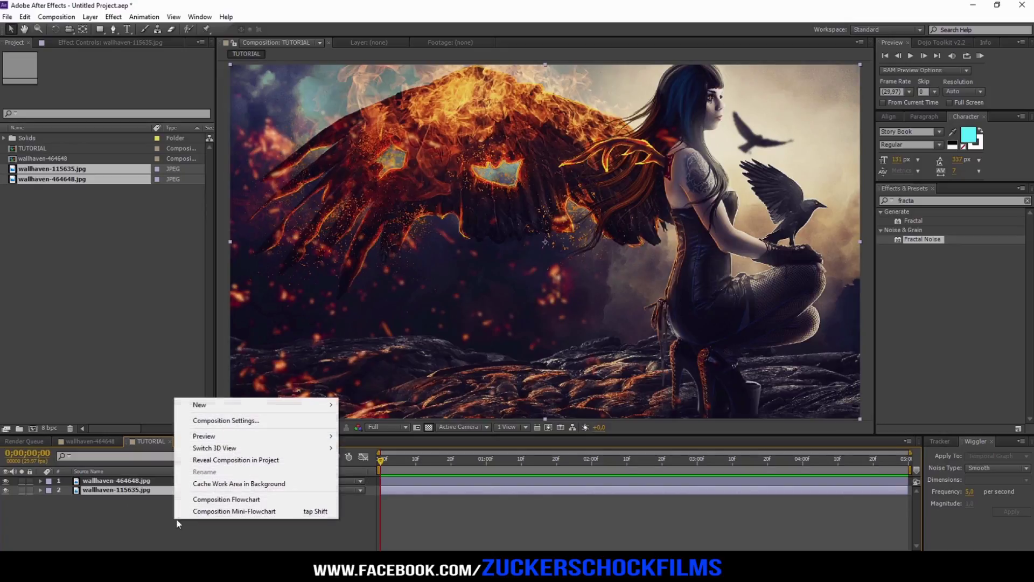
mouse_move(243, 405)
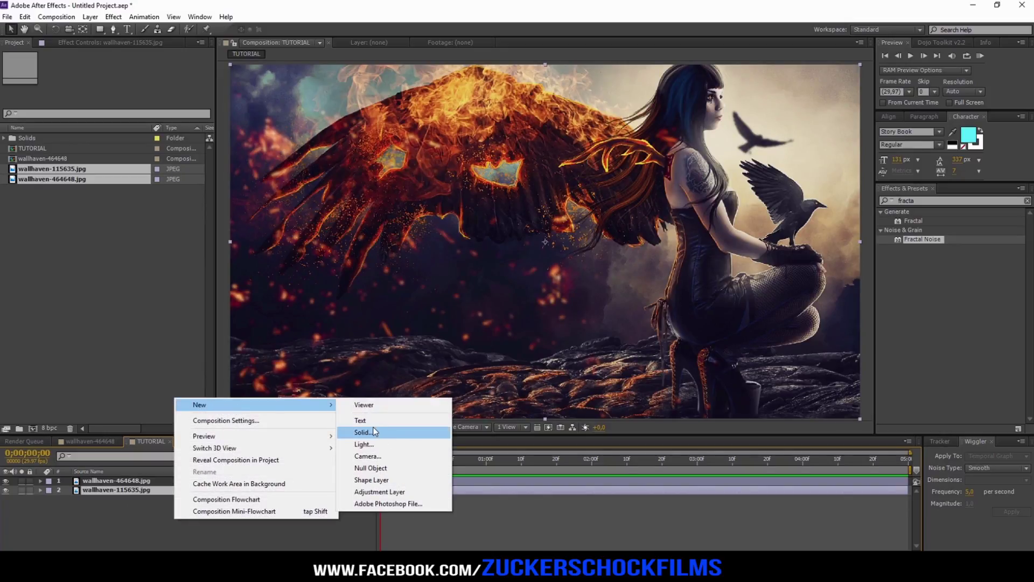
left_click(374, 433)
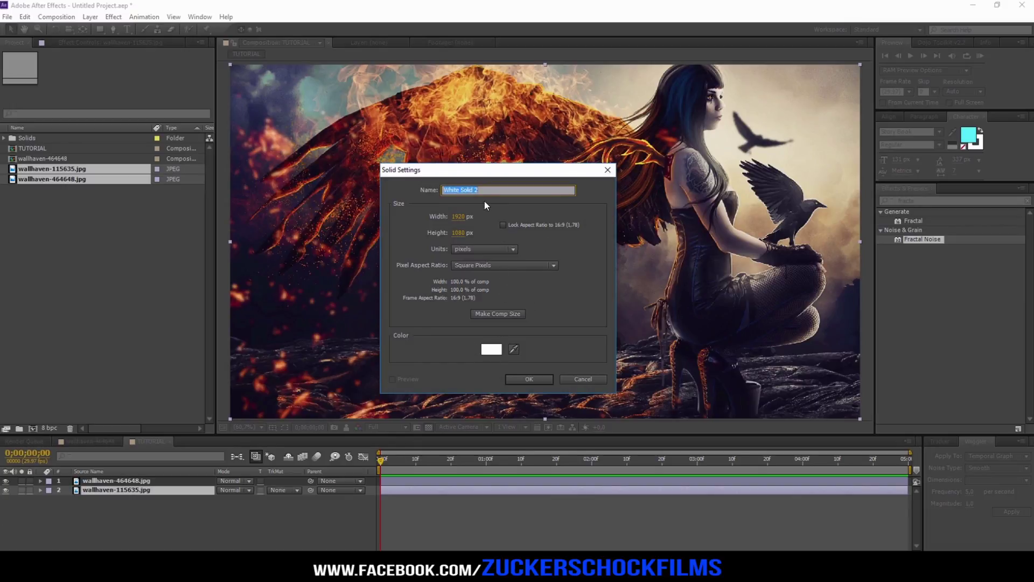
type("FRACTAL")
key("Return")
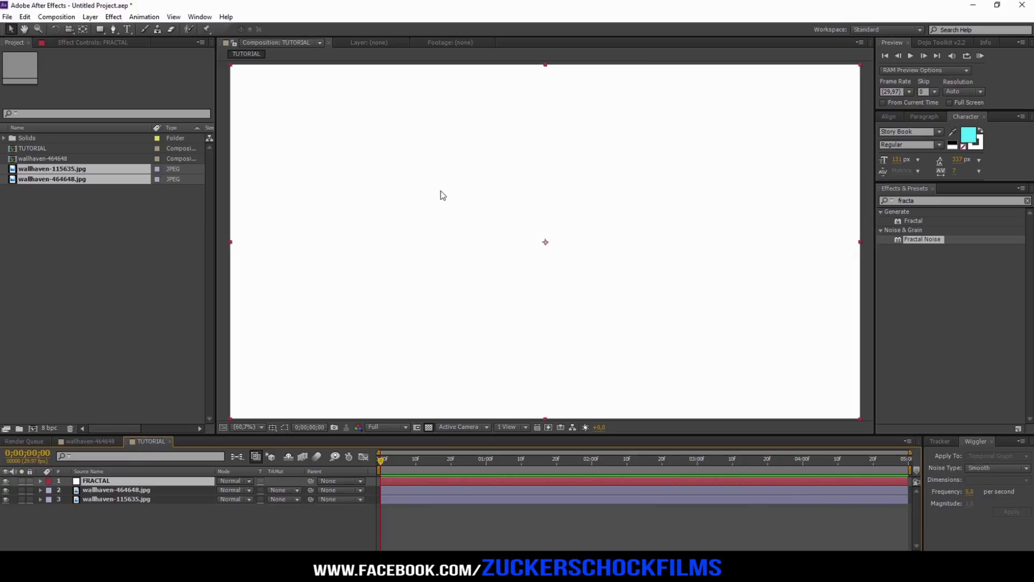
mouse_move(384, 467)
left_mouse_down()
mouse_move(649, 468)
mouse_move(594, 467)
left_mouse_up()
- Search Effects & Presets for 'fractal' and apply Fractal Noise to the FRACTAL layer
left_click(929, 200)
type("fractal")
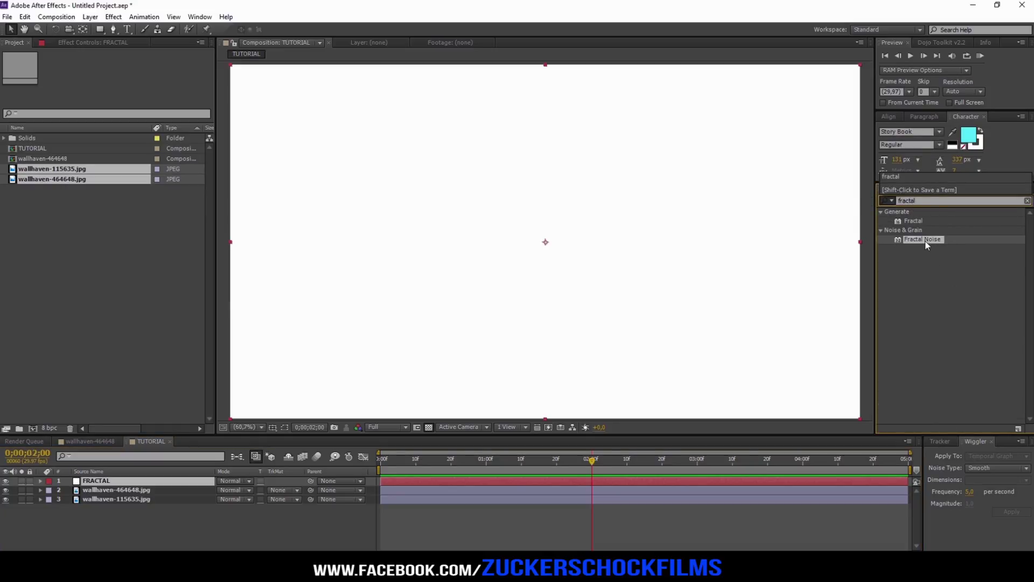
left_click_drag(927, 245, 110, 484)
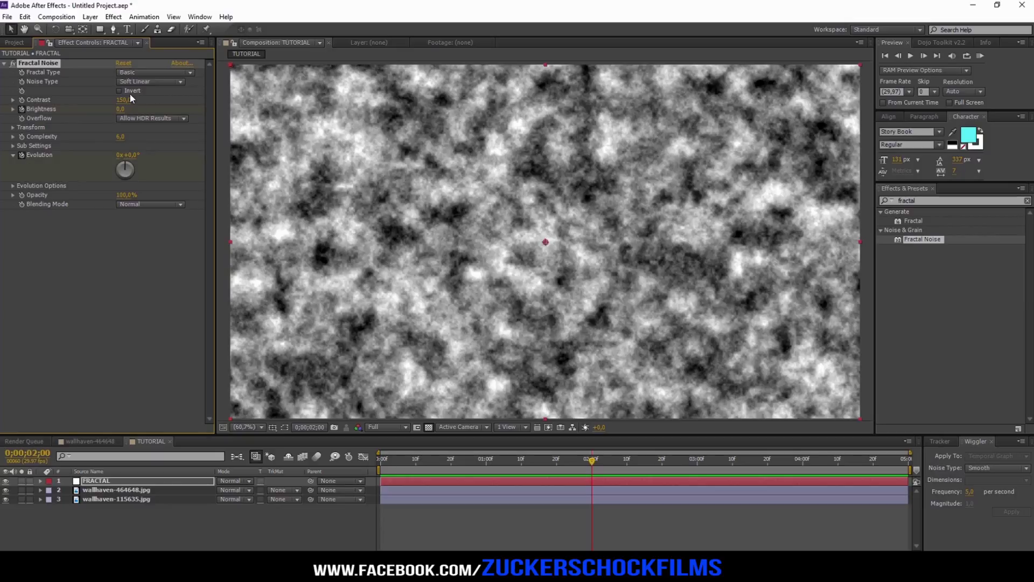
- Keyframe Brightness from black at two seconds to near-white with faint specks at three seconds
left_click_drag(99, 109, 49, 108)
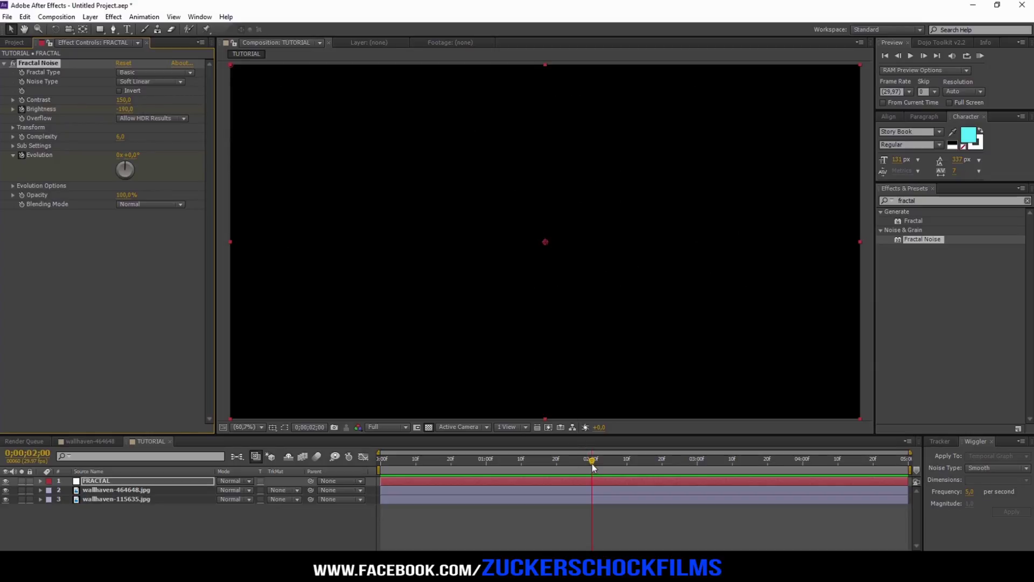
left_click_drag(593, 466, 697, 466)
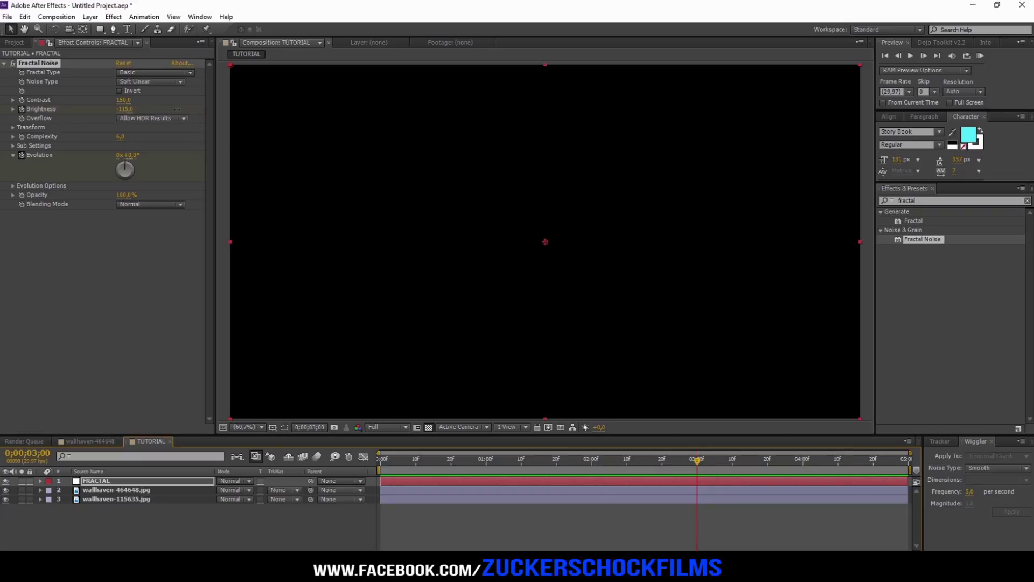
left_click_drag(324, 121, 360, 121)
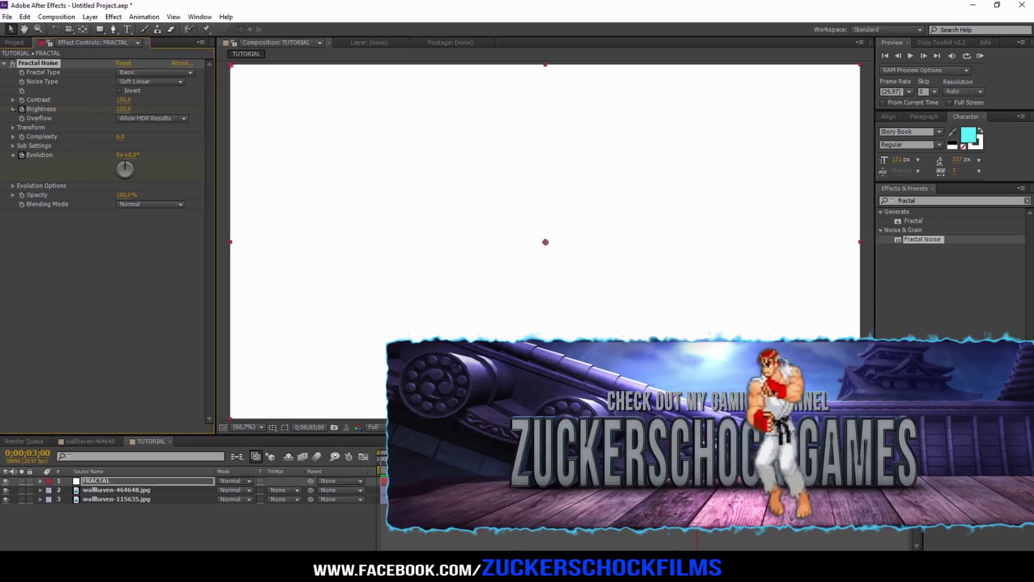
mouse_move(71, 109)
left_mouse_down()
mouse_move(16, 108)
mouse_move(24, 118)
left_mouse_up()
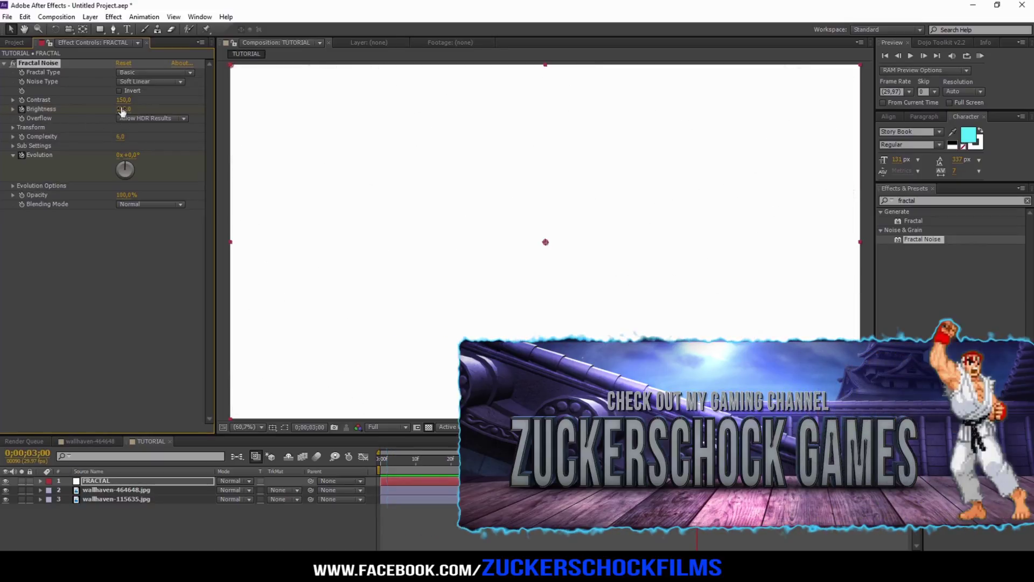
left_click_drag(129, 108, 132, 108)
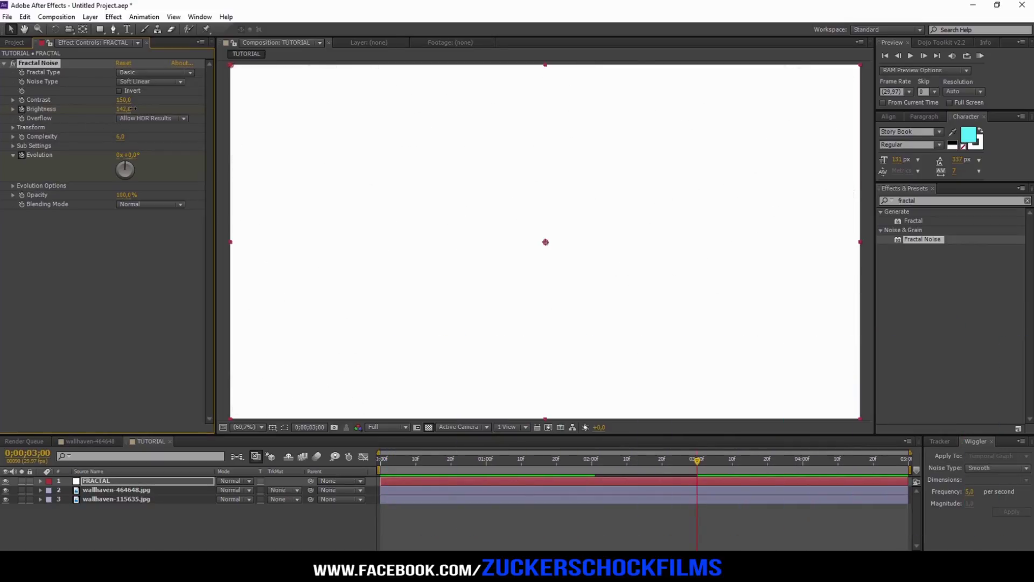
- Set Evolution to two revolutions and scrub back to preview the noise animation
left_click(119, 157)
type("2")
key("Return")
left_click_drag(696, 463, 640, 461)
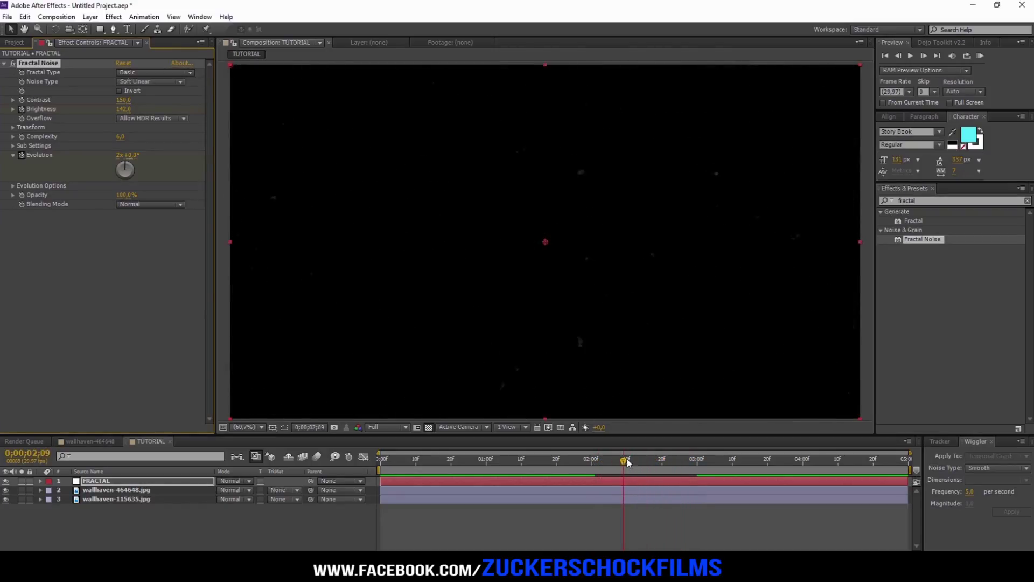
left_click_drag(639, 461, 675, 463)
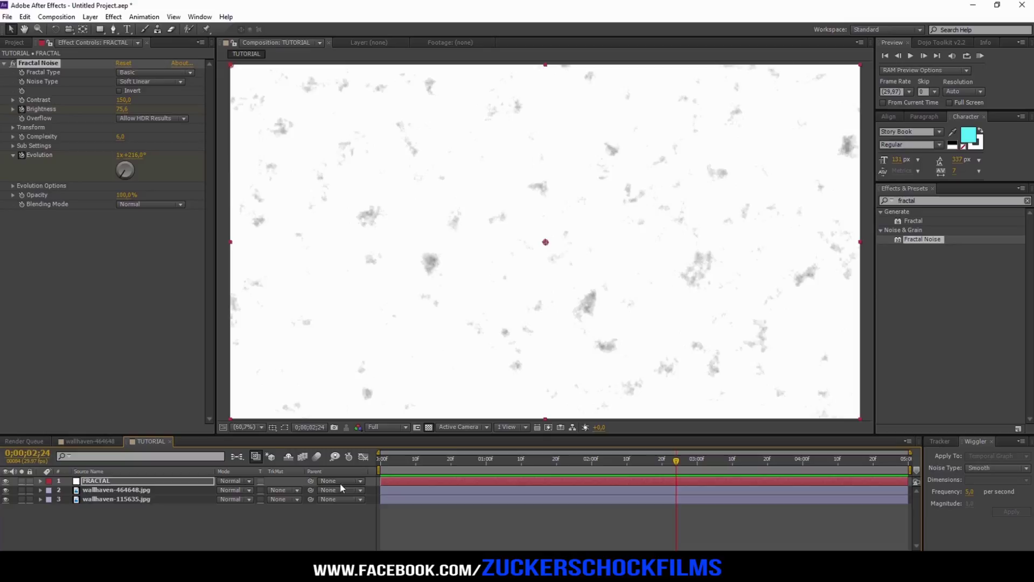
- Set the top wallpaper's track matte to Luma Inverted 'FRACTAL' and scrub the transition
left_click(283, 490)
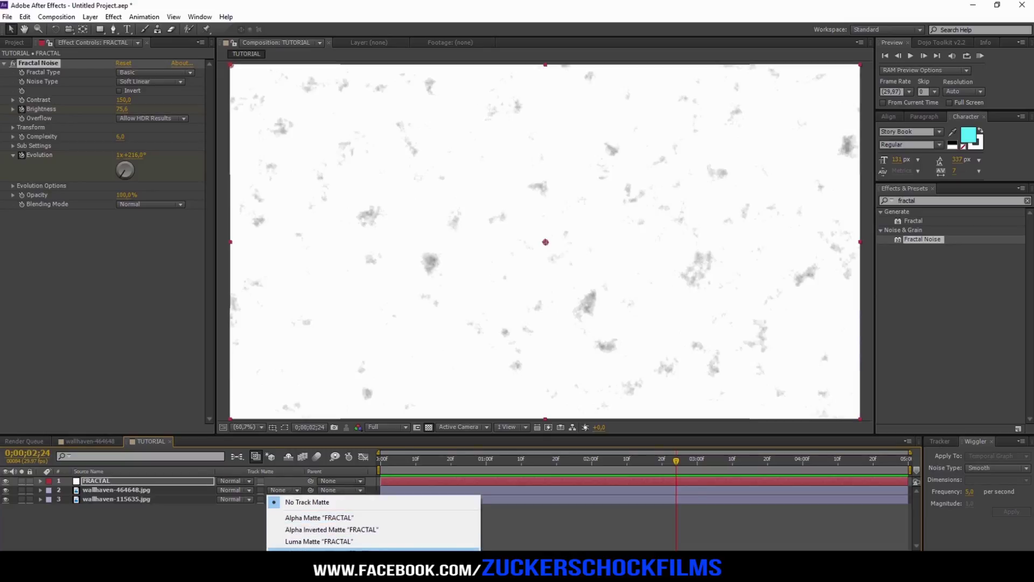
left_click(324, 553)
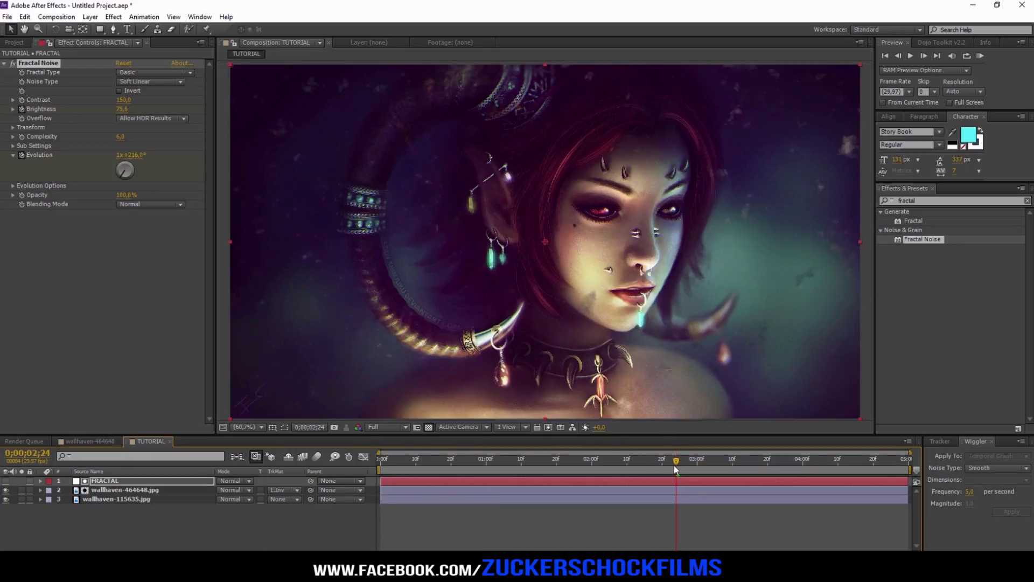
mouse_move(677, 463)
left_mouse_down()
mouse_move(592, 463)
mouse_move(669, 467)
mouse_move(640, 468)
left_mouse_up()
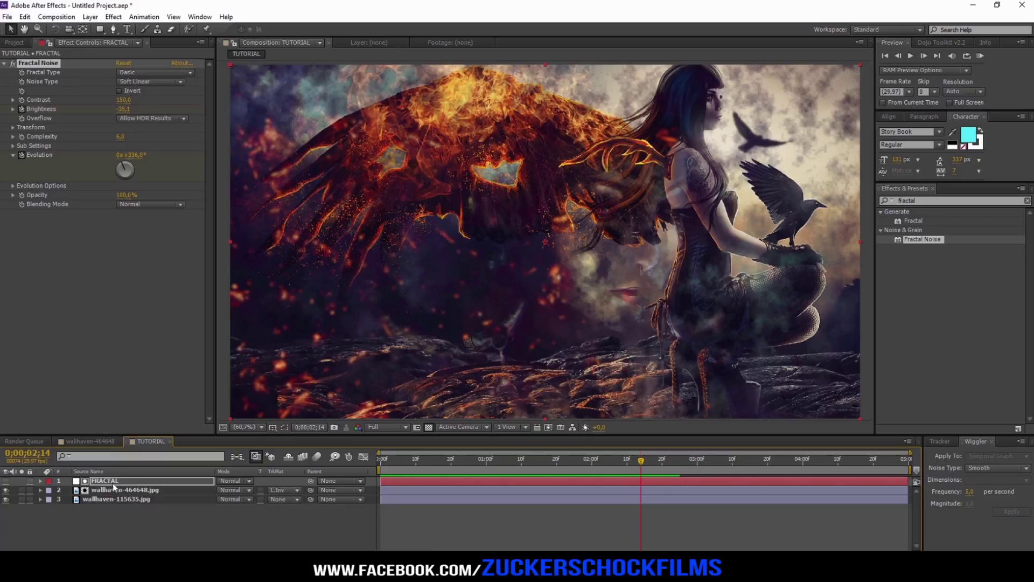
- Show only the FRACTAL layer's animated properties with U and advance one frame
left_click(116, 482)
key("u")
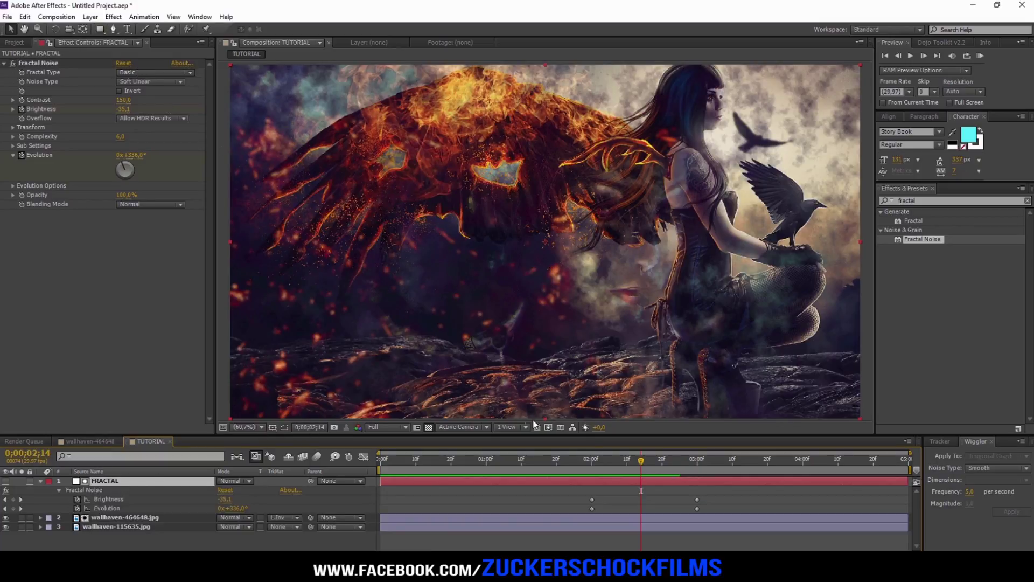
left_click_drag(643, 463, 645, 462)
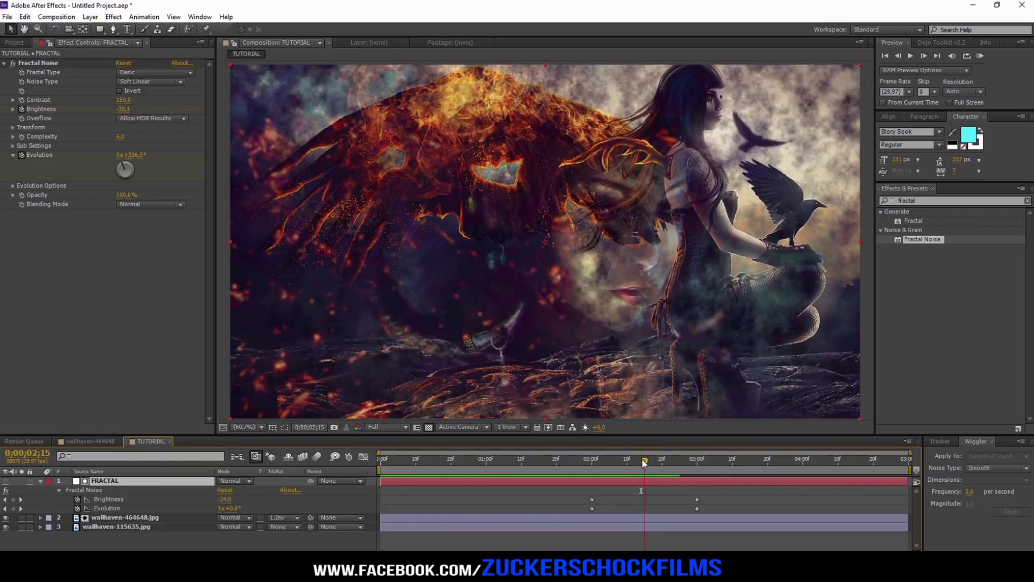
- Scale the noise pattern to about 245 and set Fractal Type to Max
left_click(13, 128)
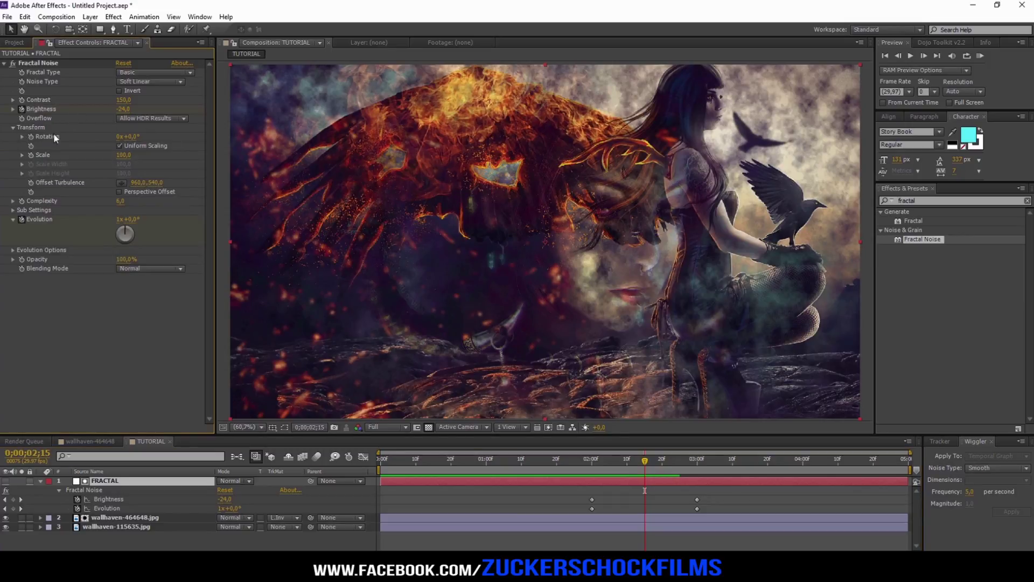
left_click(23, 155)
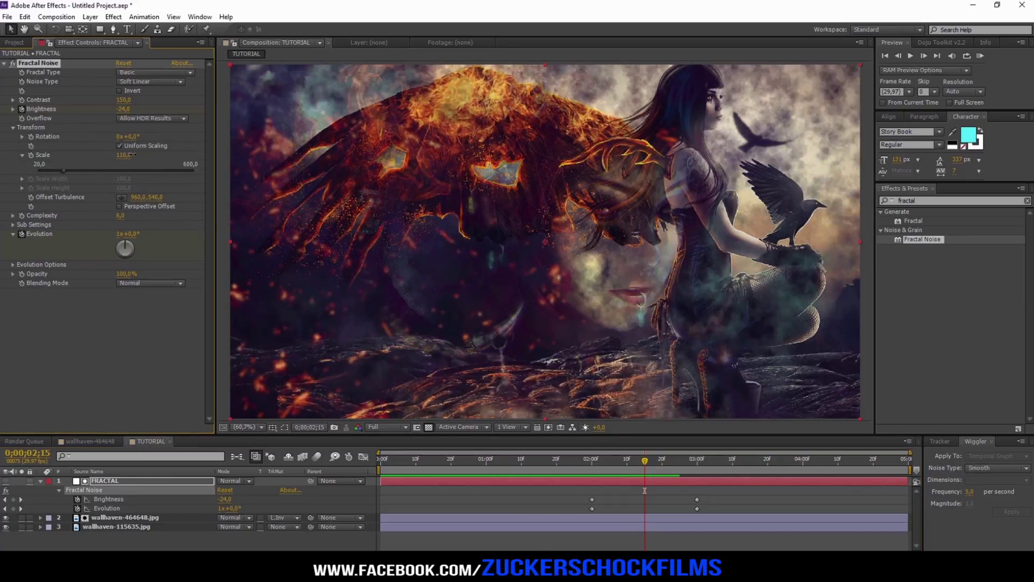
left_click_drag(168, 154, 199, 153)
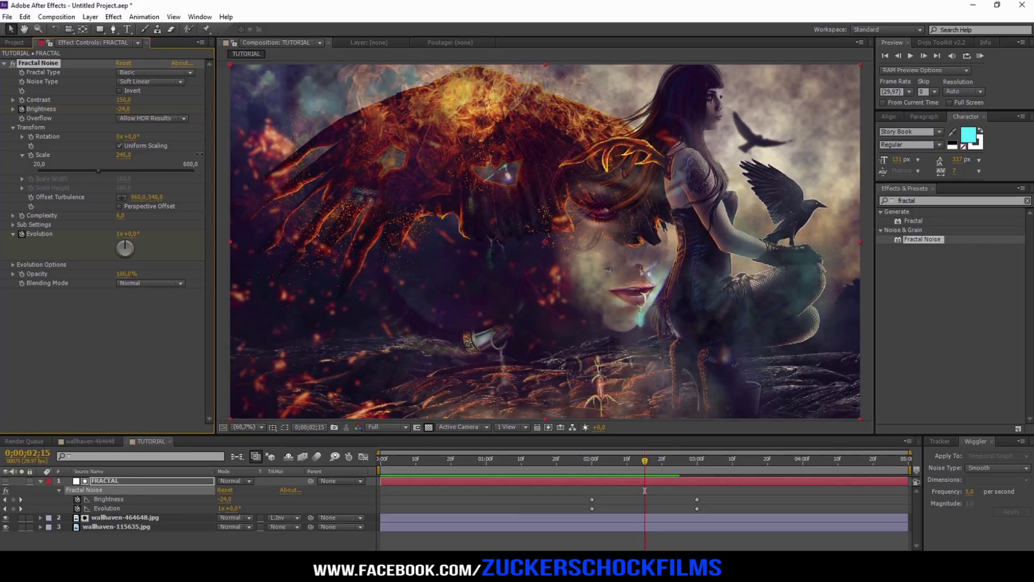
left_click(142, 77)
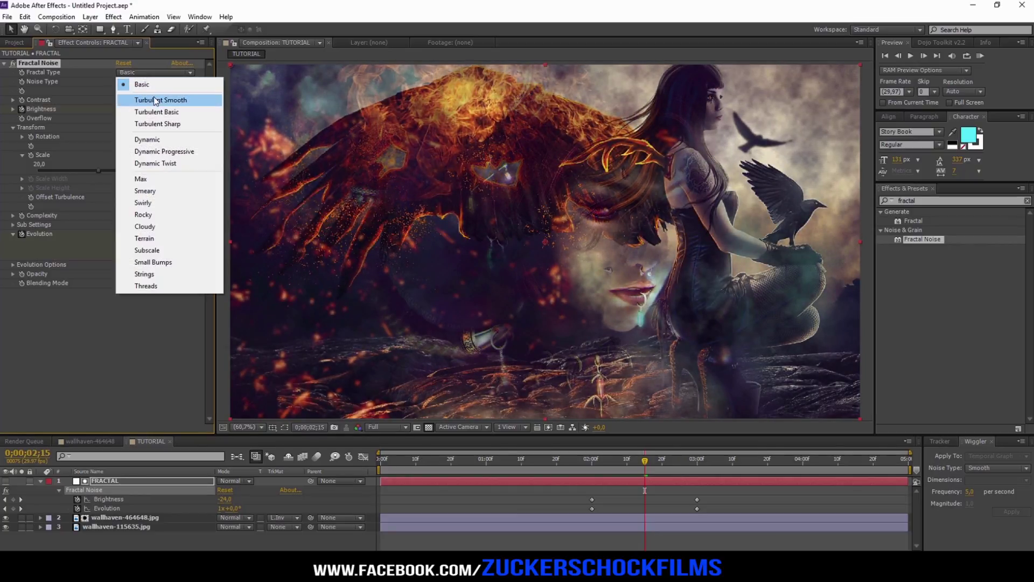
left_click(142, 180)
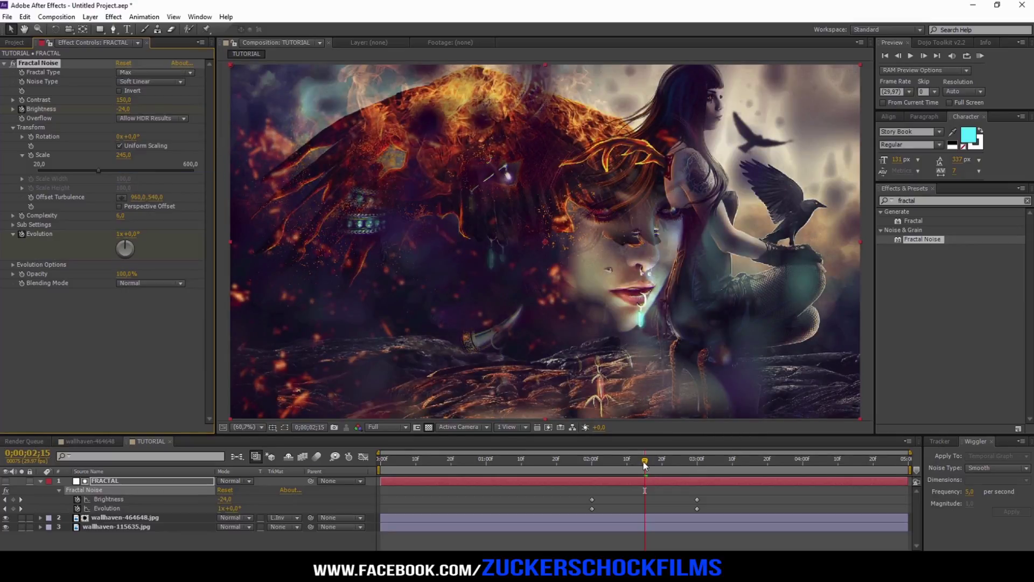
mouse_move(645, 463)
left_mouse_down()
mouse_move(634, 462)
mouse_move(693, 462)
mouse_move(599, 462)
mouse_move(651, 459)
left_mouse_up()
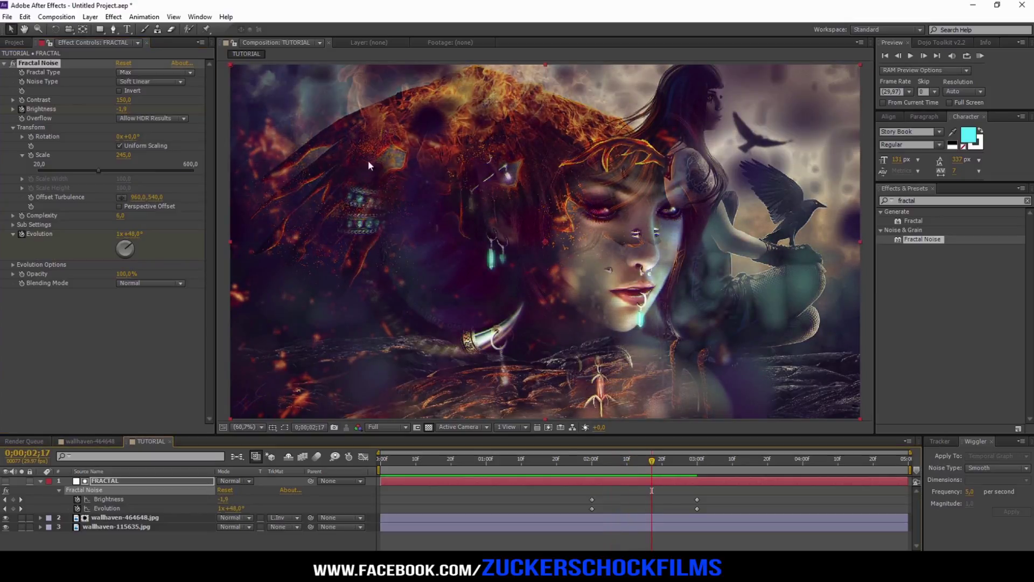
left_click(164, 73)
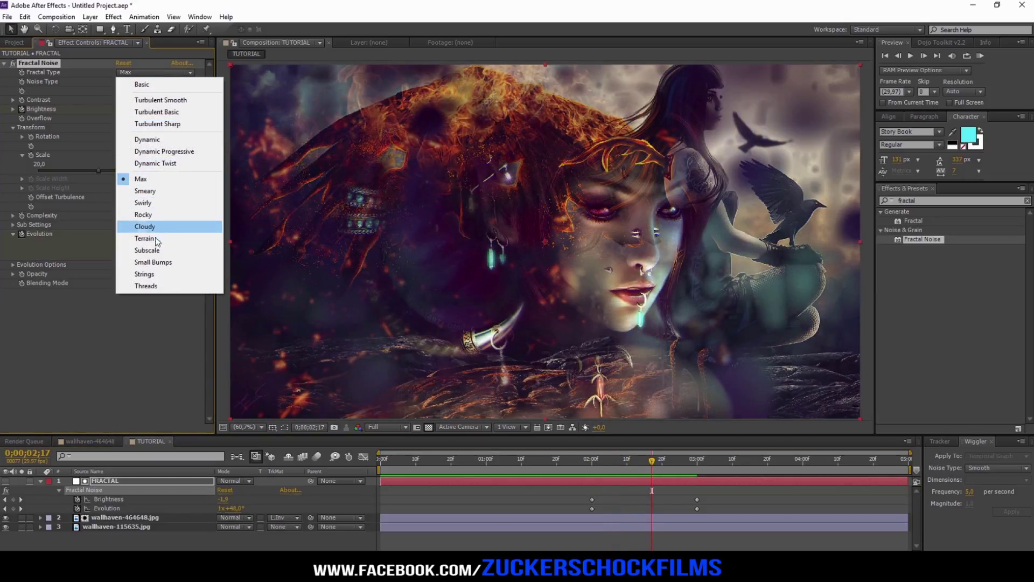
left_click(145, 274)
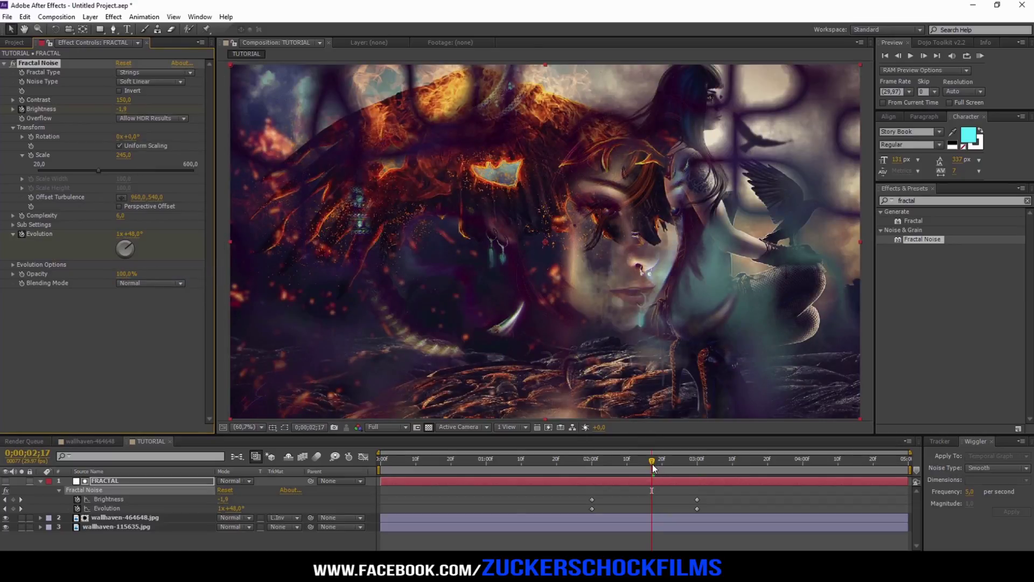
mouse_move(653, 467)
left_mouse_down()
mouse_move(592, 467)
mouse_move(711, 466)
left_mouse_up()
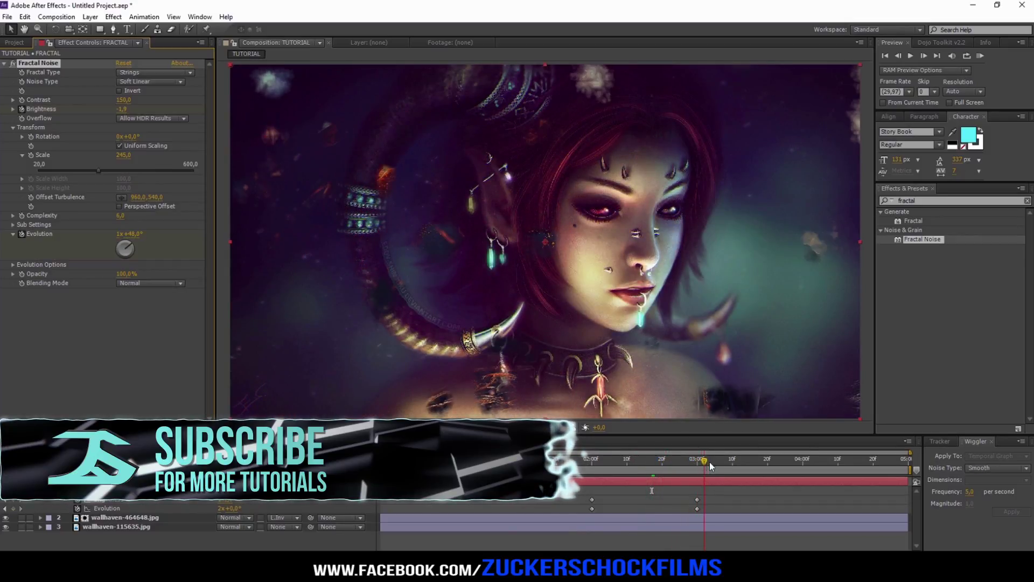
left_click_drag(710, 465, 584, 461)
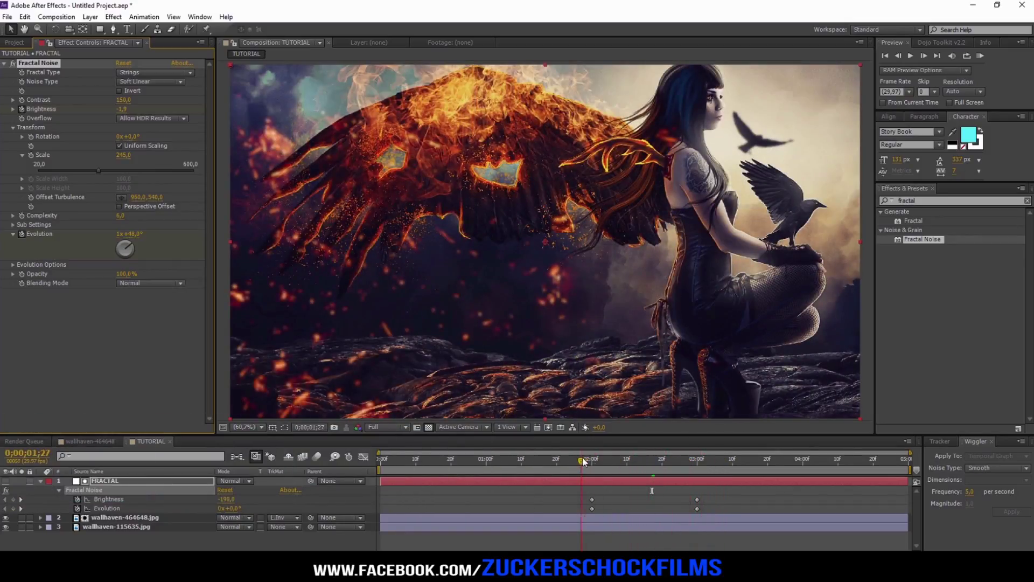
key("space")
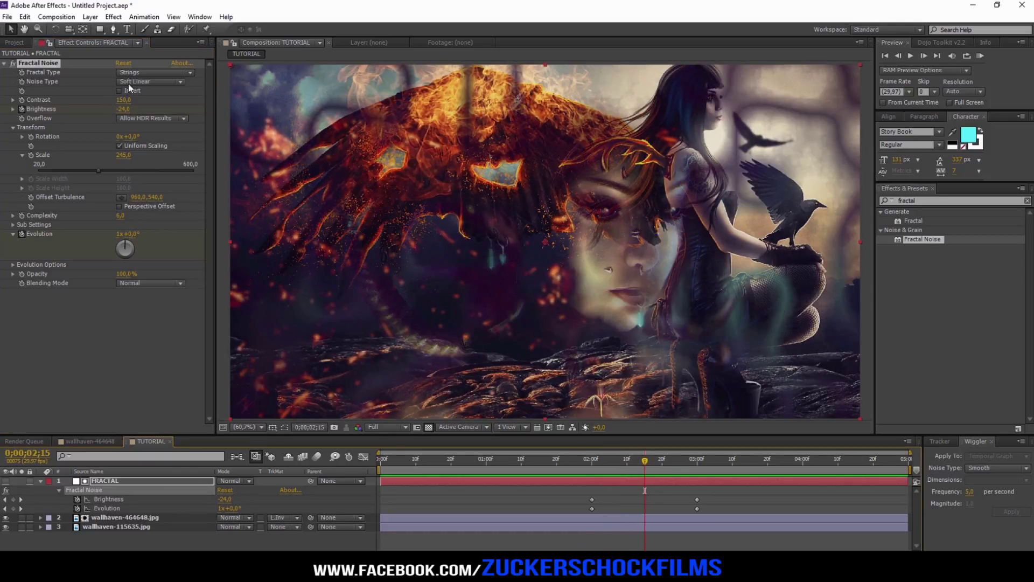
left_click(138, 72)
left_click(139, 175)
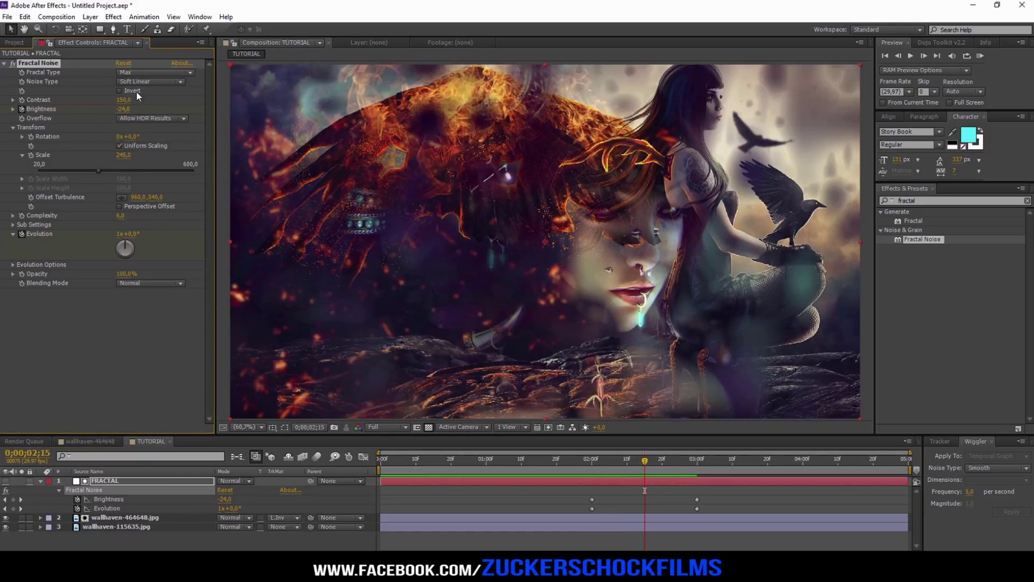
left_click(144, 81)
left_click(159, 91)
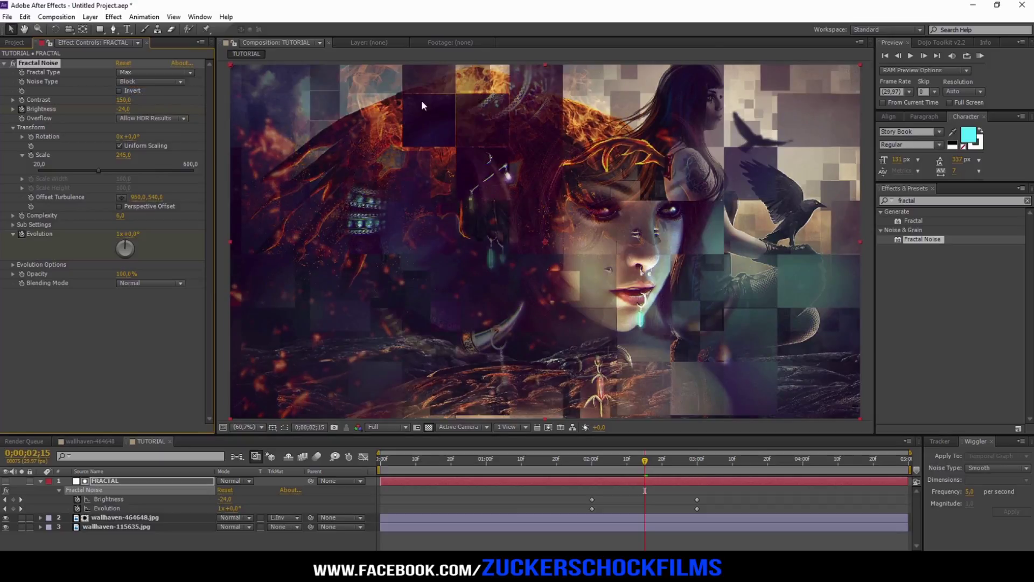
mouse_move(645, 464)
left_mouse_down()
mouse_move(660, 455)
mouse_move(645, 457)
left_mouse_up()
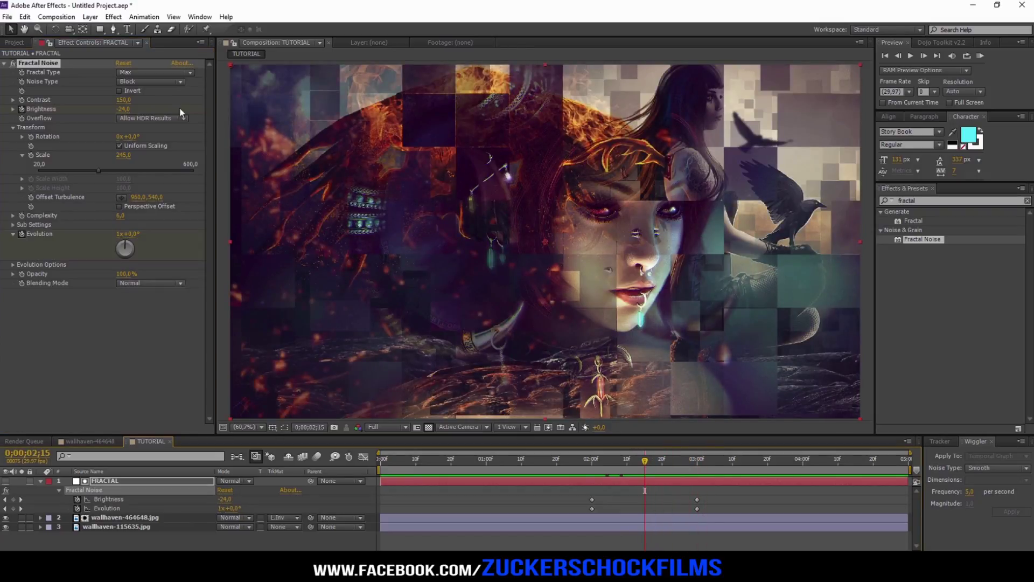
left_click(154, 80)
left_click(142, 118)
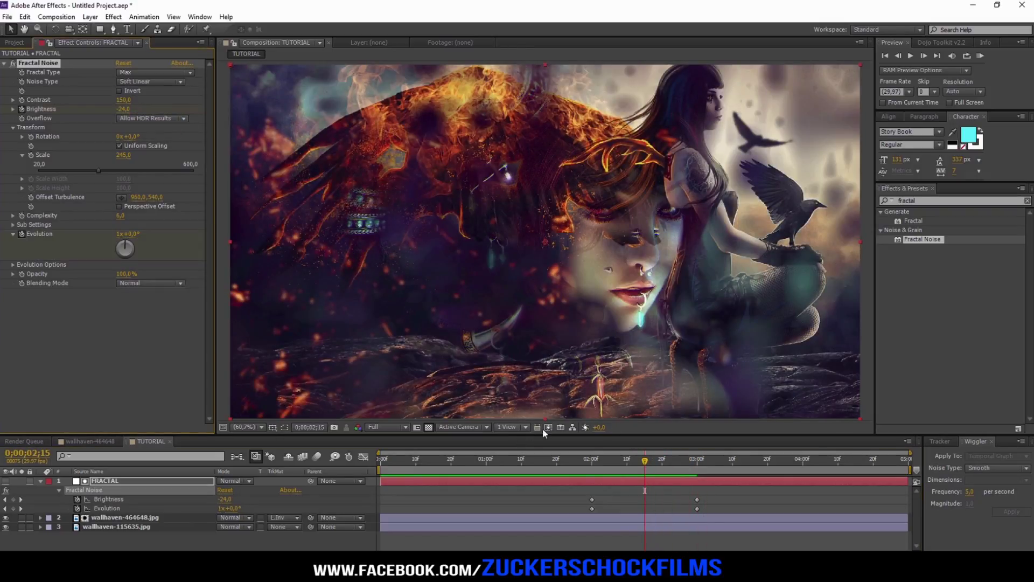
mouse_move(644, 462)
left_mouse_down()
mouse_move(679, 462)
mouse_move(574, 462)
left_mouse_up()
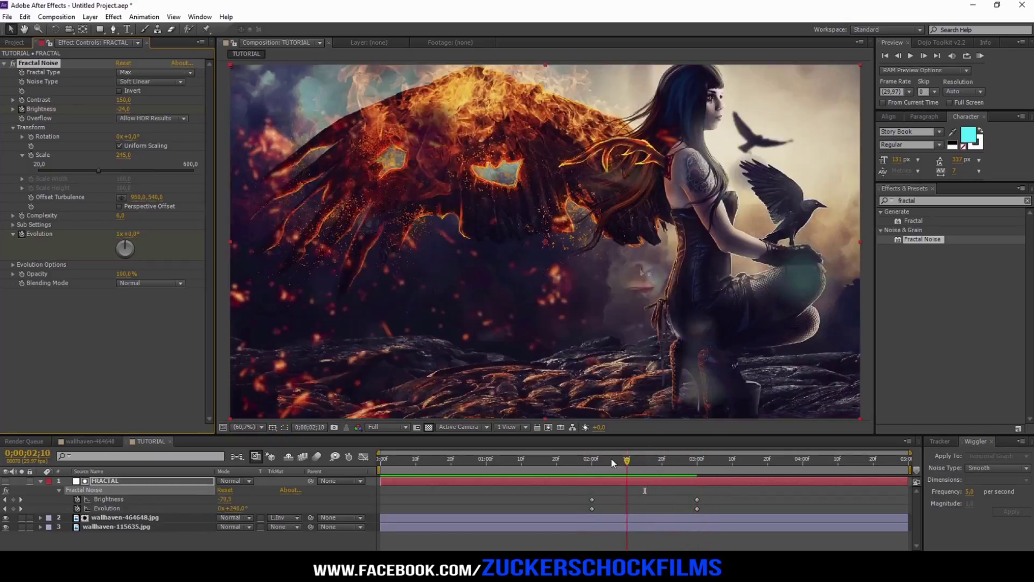